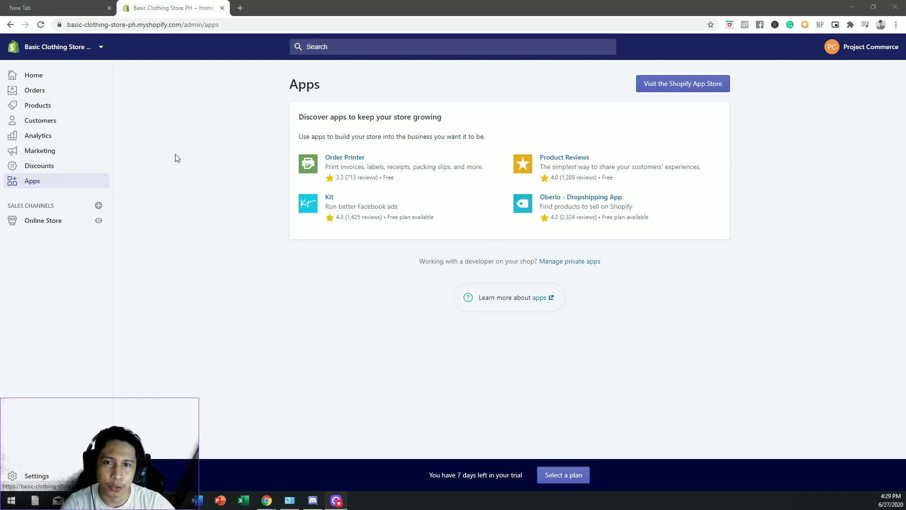
Open the Shopify App Store from the store's Apps page and browse its home page
{"action": "left_click", "coordinate": [83, 186]}
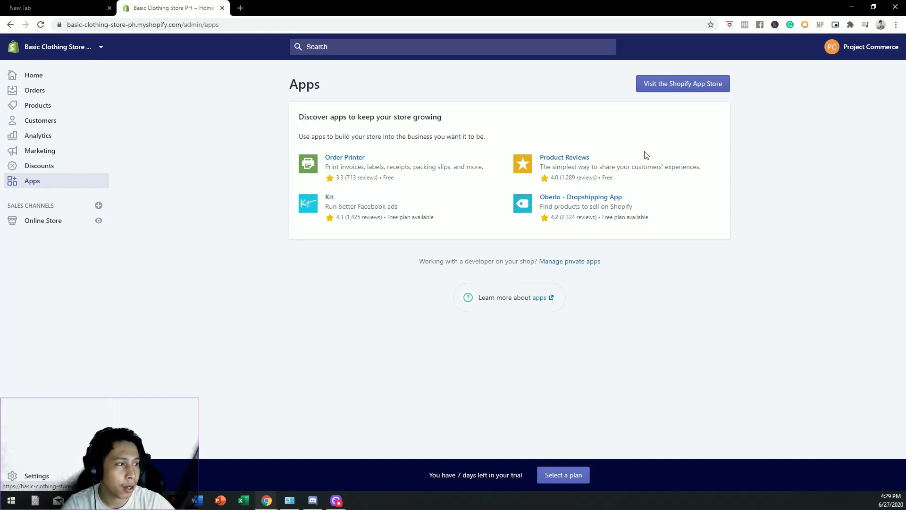
{"action": "left_click", "coordinate": [683, 88]}
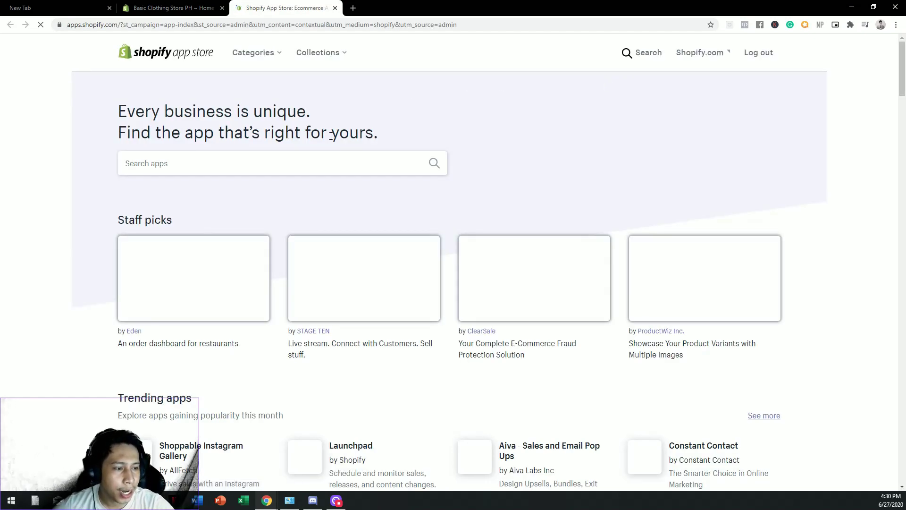
{"action": "scroll", "coordinate": [603, 283], "scroll_direction": "down", "scroll_amount": 14}
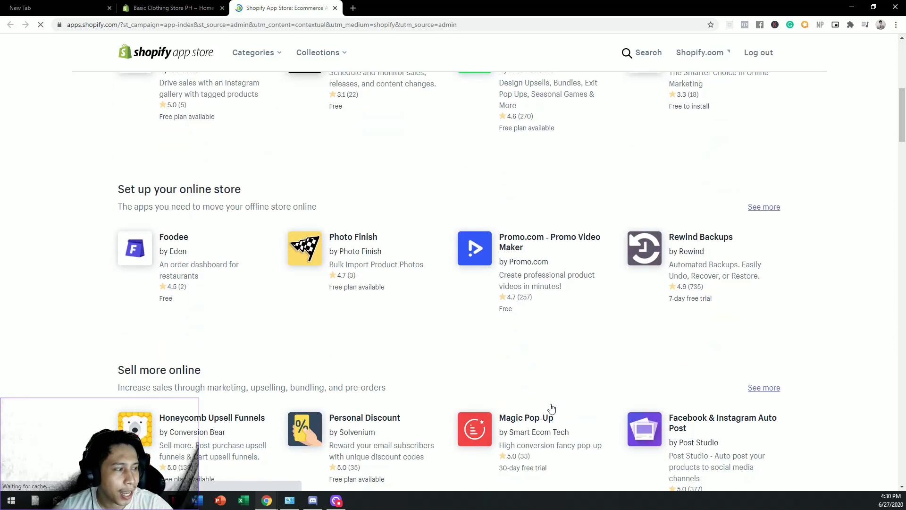
{"action": "scroll", "coordinate": [583, 369], "scroll_direction": "up", "scroll_amount": 15}
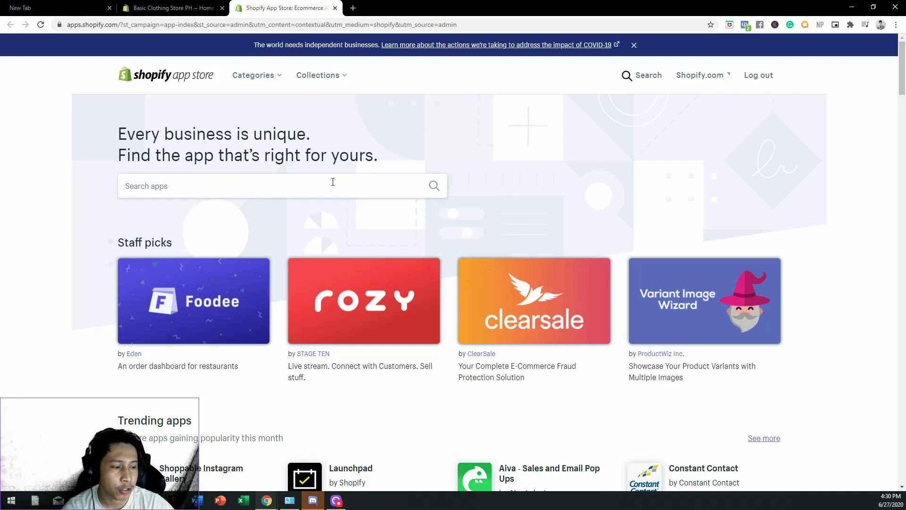
Search the app store for "Sales Rocket" and open the listing "SALES ROCKET - 39 apps in one"
{"action": "left_click", "coordinate": [311, 177]}
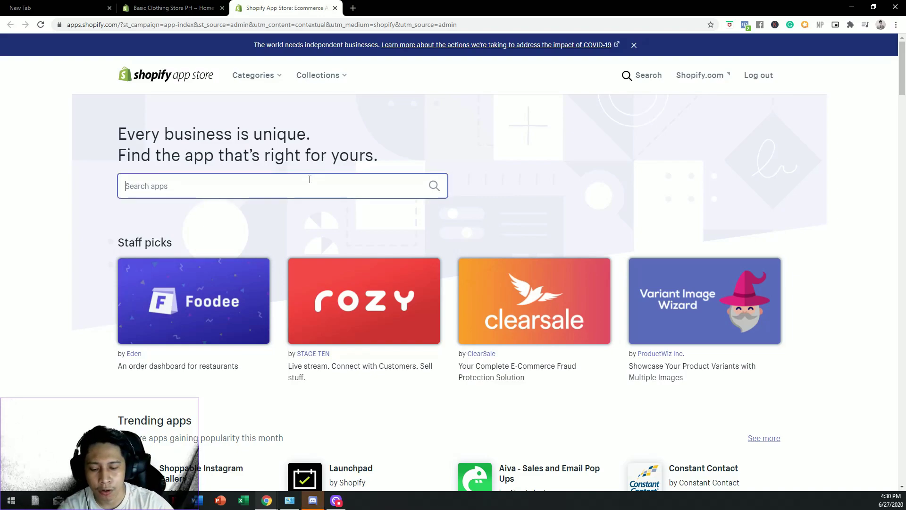
{"action": "type", "text": "Sales Rocket"}
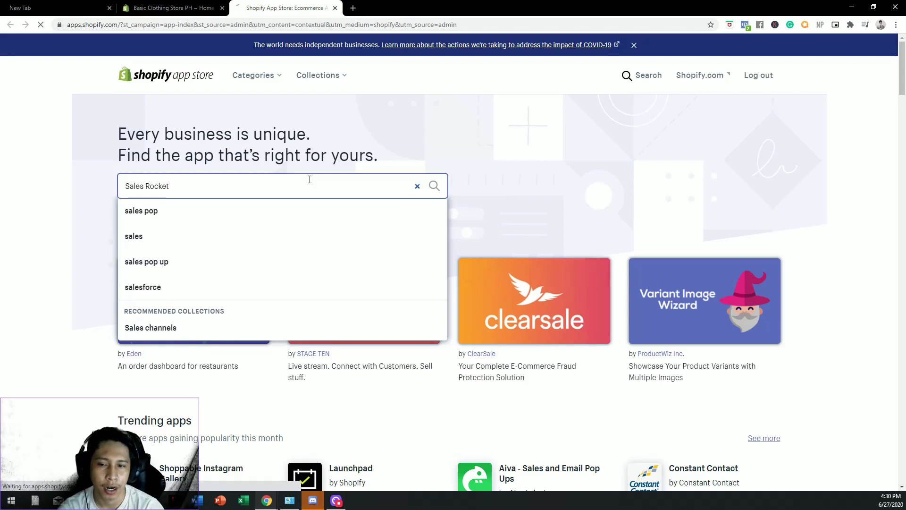
{"action": "key", "text": "Return"}
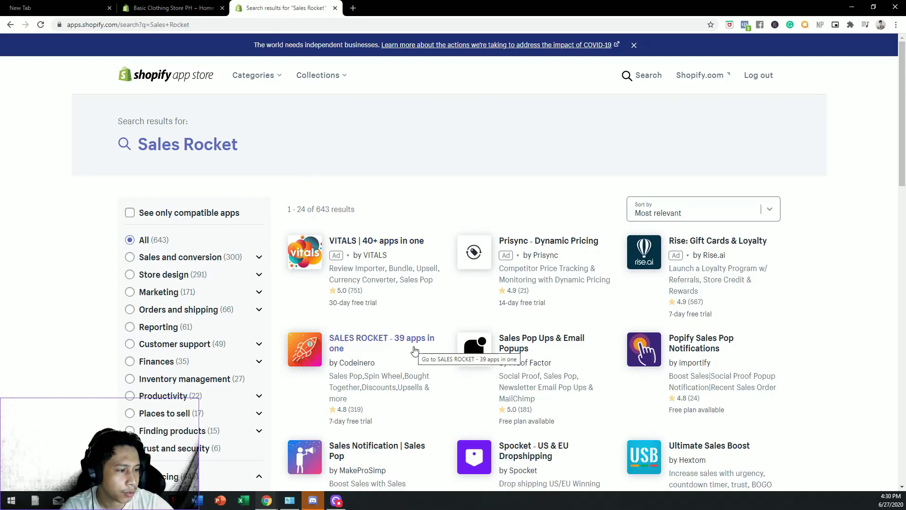
{"action": "left_click", "coordinate": [383, 340]}
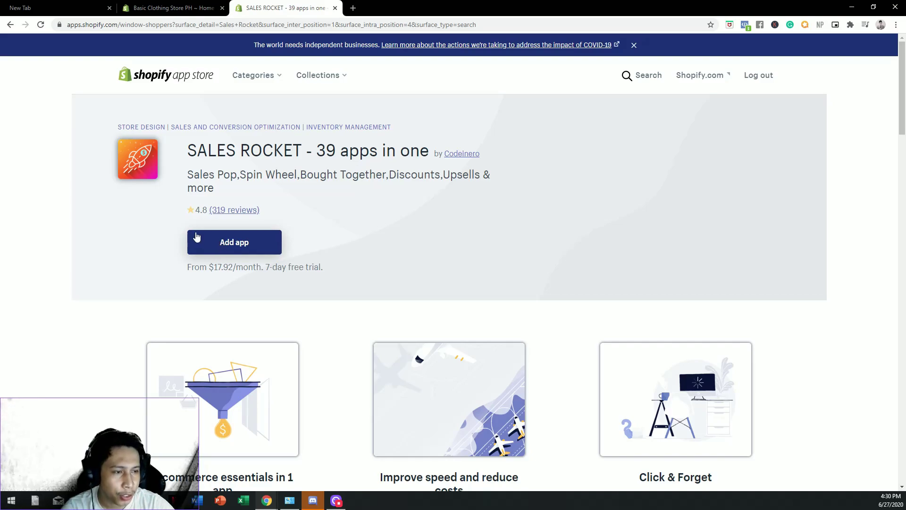
Add the Sales Rocket app to the store and approve its installation permissions
{"action": "left_click", "coordinate": [276, 244]}
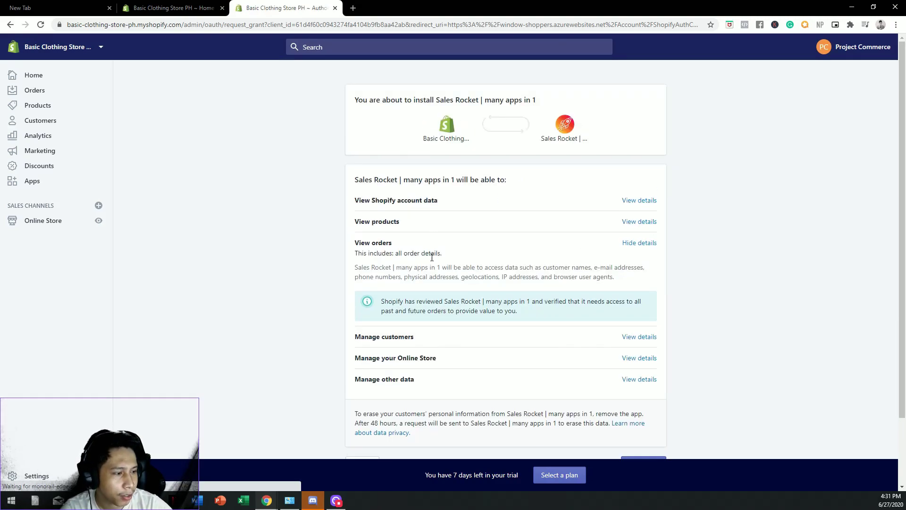
{"action": "scroll", "coordinate": [472, 260], "scroll_direction": "down", "scroll_amount": 2}
{"action": "left_click", "coordinate": [645, 385]}
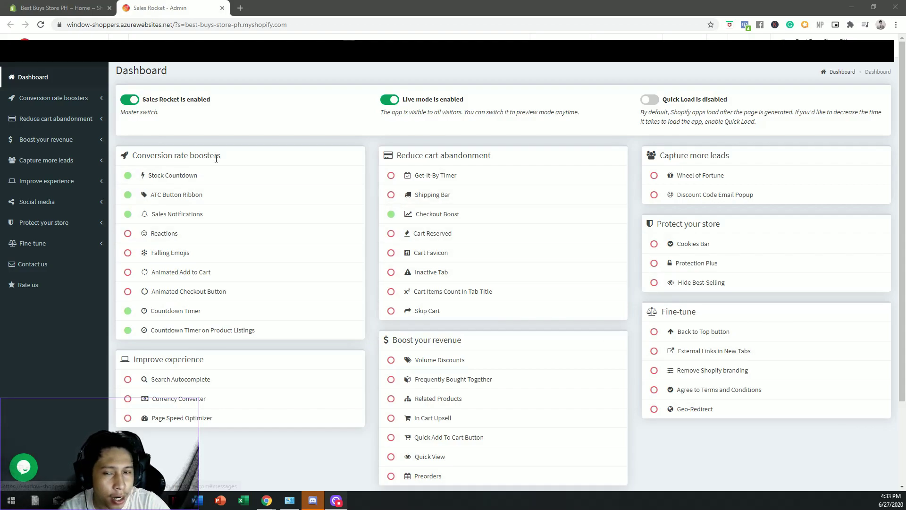
Open Sales Rocket's Stock Countdown page and examine the countdown text, add-to-cart ribbon and visibility filter settings
{"action": "left_click", "coordinate": [204, 181]}
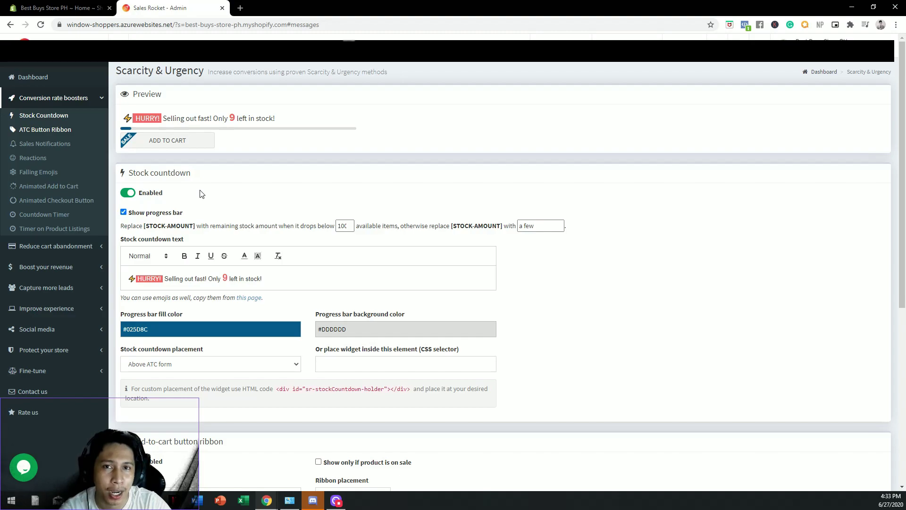
{"action": "mouse_move", "coordinate": [262, 278]}
{"action": "left_mouse_down"}
{"action": "mouse_move", "coordinate": [128, 279]}
{"action": "mouse_move", "coordinate": [262, 279]}
{"action": "left_mouse_up"}
{"action": "left_click", "coordinate": [214, 283]}
{"action": "left_click", "coordinate": [293, 270]}
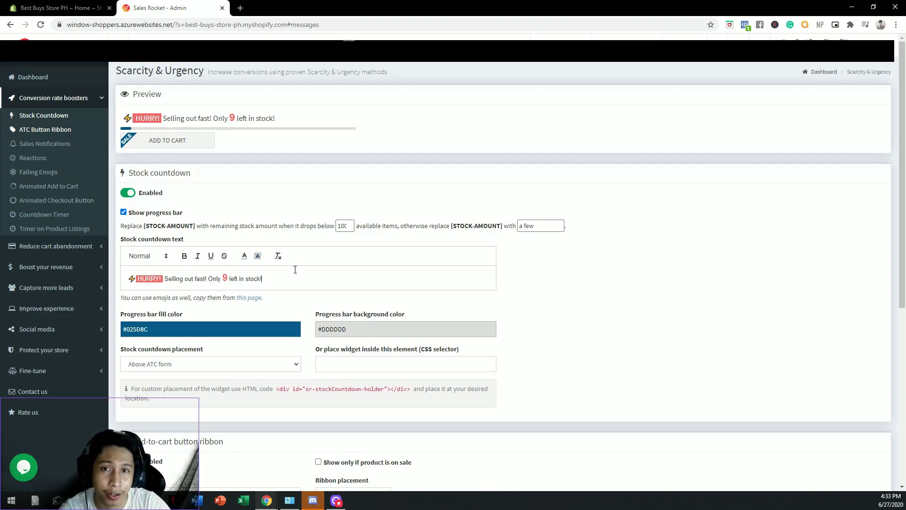
{"action": "scroll", "coordinate": [298, 220], "scroll_direction": "down", "scroll_amount": 4}
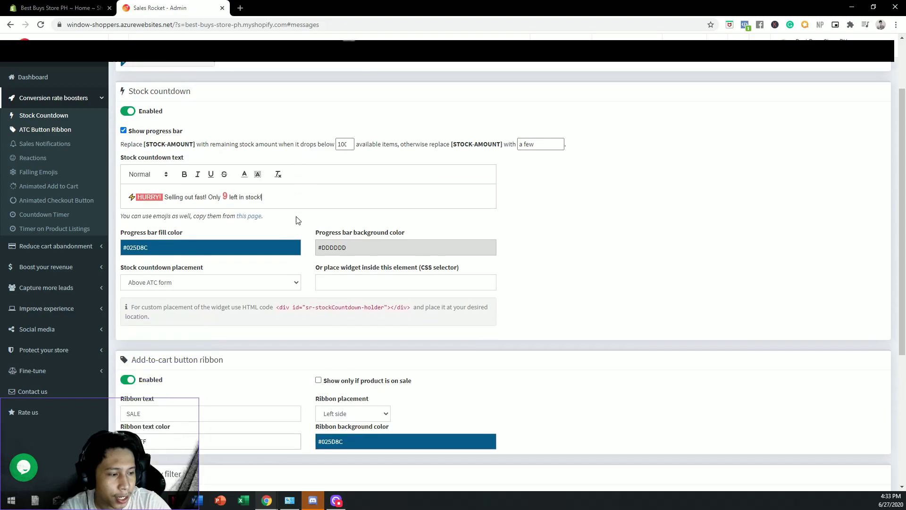
{"action": "scroll", "coordinate": [298, 220], "scroll_direction": "down", "scroll_amount": 1}
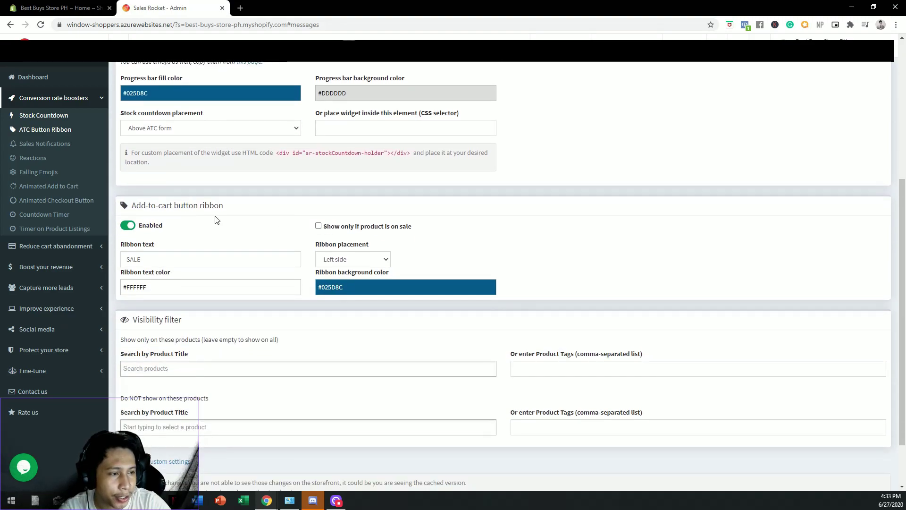
{"action": "scroll", "coordinate": [217, 220], "scroll_direction": "down", "scroll_amount": 1}
{"action": "scroll", "coordinate": [215, 220], "scroll_direction": "up", "scroll_amount": 3}
{"action": "scroll", "coordinate": [216, 220], "scroll_direction": "down", "scroll_amount": 1}
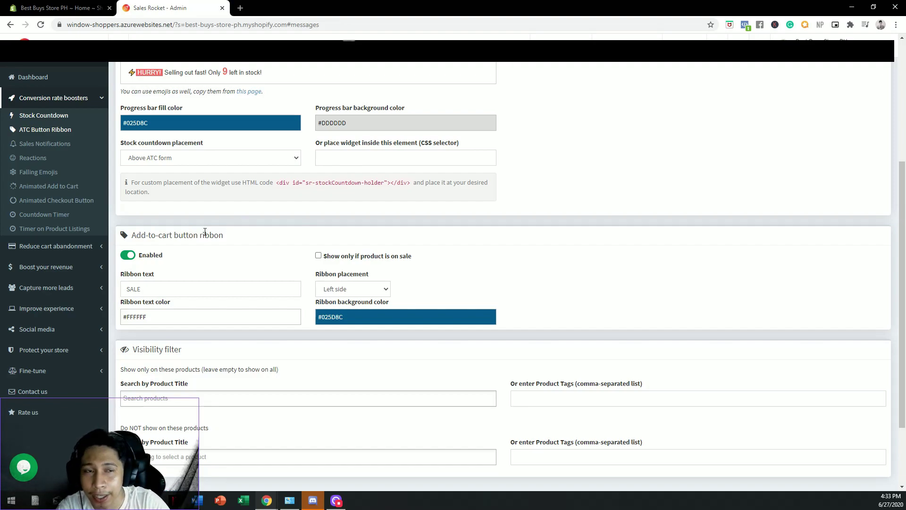
{"action": "scroll", "coordinate": [192, 198], "scroll_direction": "up", "scroll_amount": 4}
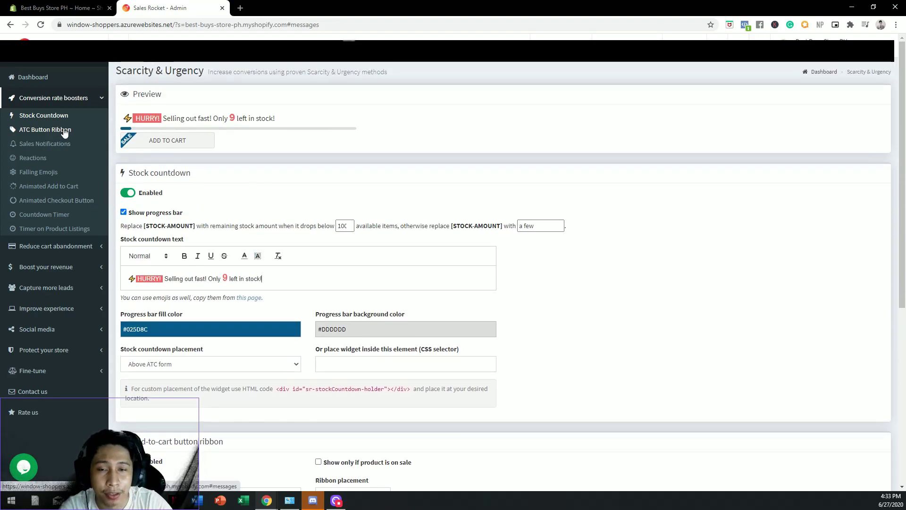
Review Sales Rocket's Sales Notifications designs and themes, and the Countdown Timer settings including the timer on product listings
{"action": "left_click", "coordinate": [70, 144]}
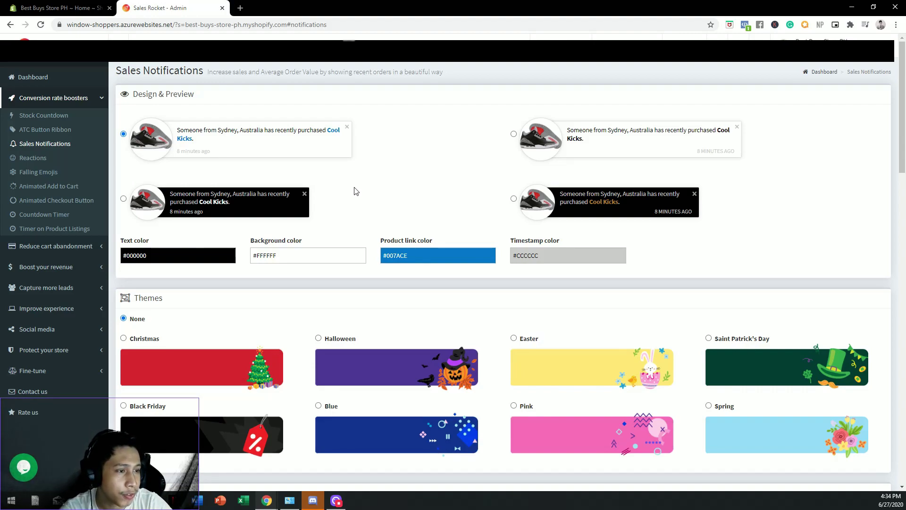
{"action": "scroll", "coordinate": [355, 190], "scroll_direction": "down", "scroll_amount": 2}
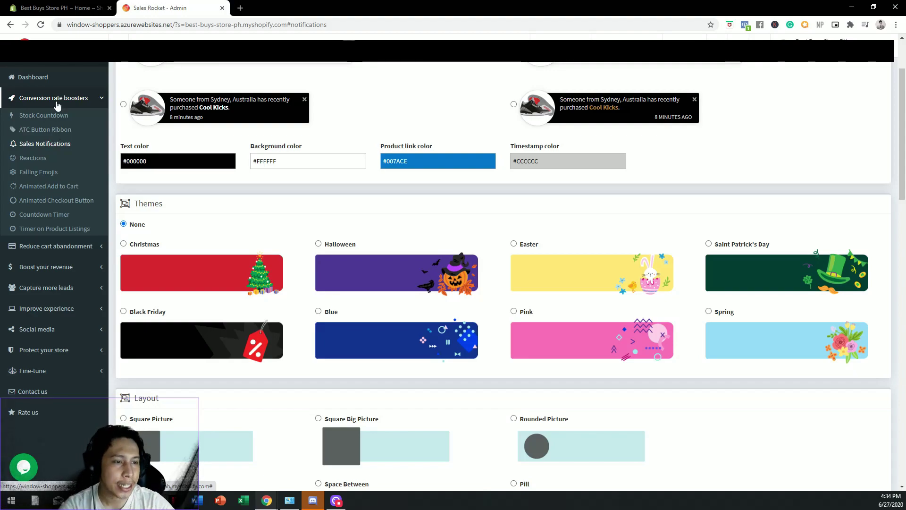
{"action": "left_click", "coordinate": [72, 215]}
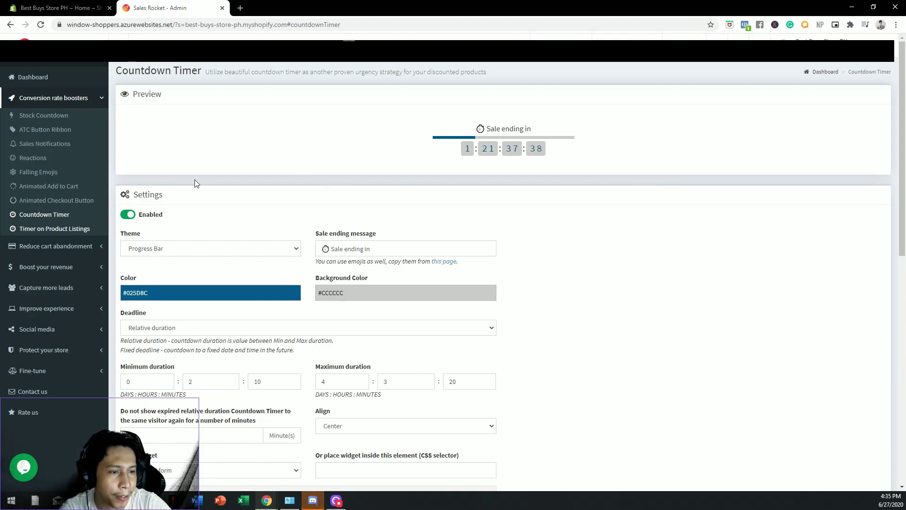
{"action": "left_click", "coordinate": [72, 230]}
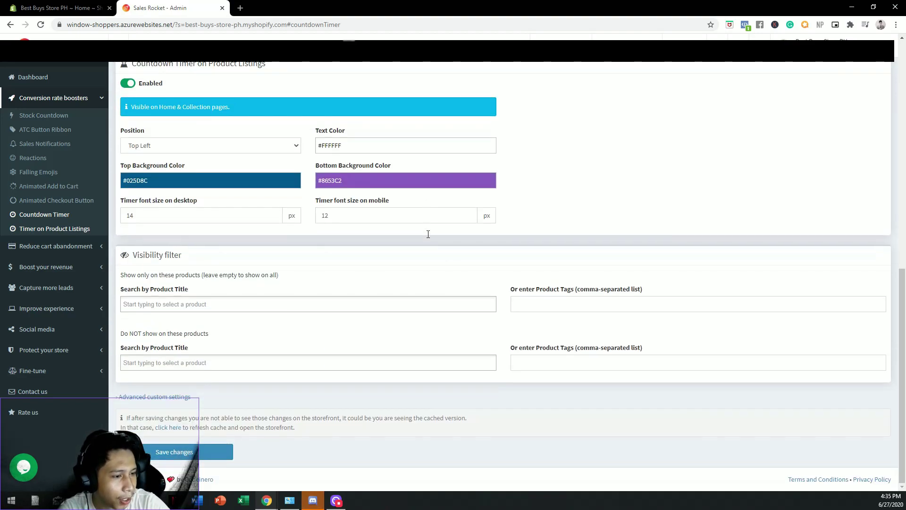
{"action": "scroll", "coordinate": [428, 234], "scroll_direction": "up", "scroll_amount": 10}
{"action": "scroll", "coordinate": [428, 236], "scroll_direction": "down", "scroll_amount": 3}
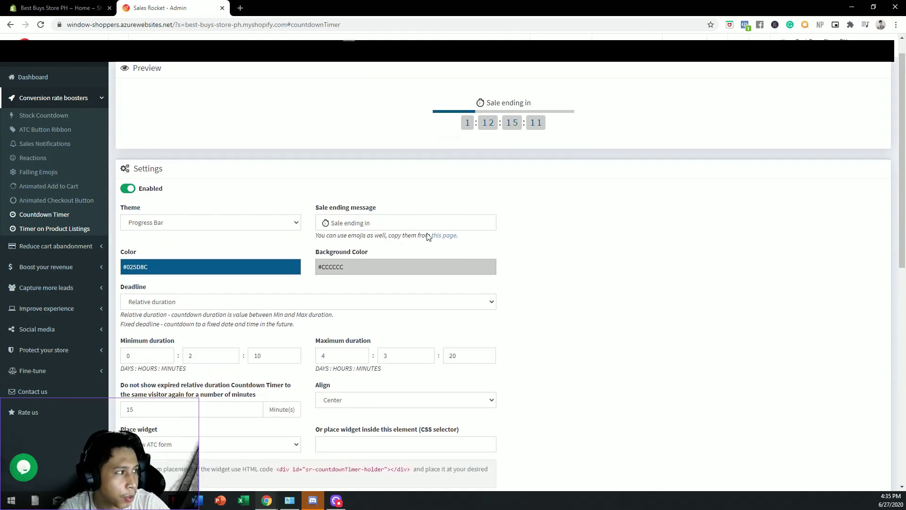
{"action": "scroll", "coordinate": [428, 236], "scroll_direction": "up", "scroll_amount": 3}
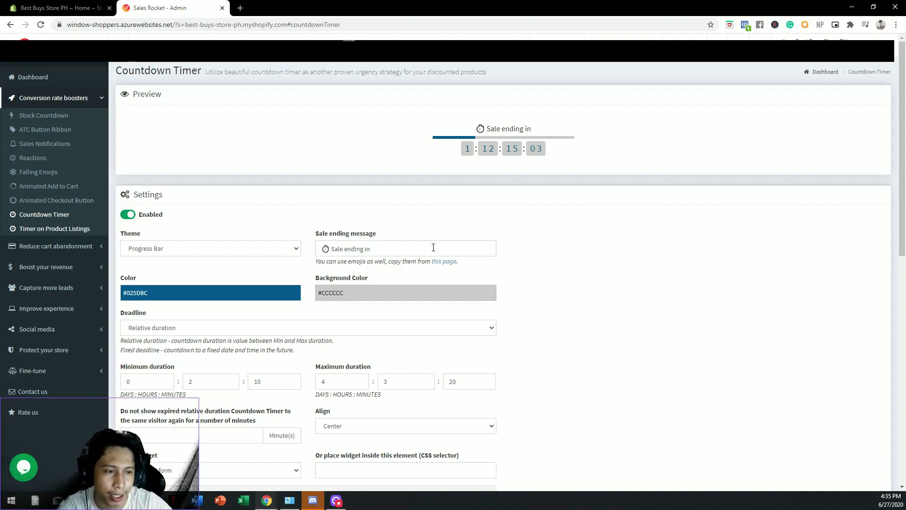
{"action": "left_click", "coordinate": [91, 96]}
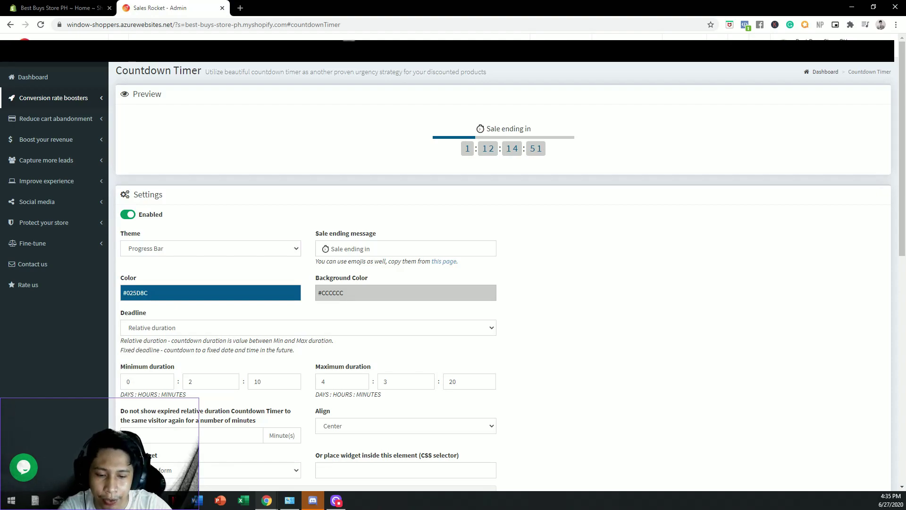
Return to the store's installed apps, open Loox - Photo Reviews and look over its dashboard
{"action": "key", "text": "ctrl+shift+Tab"}
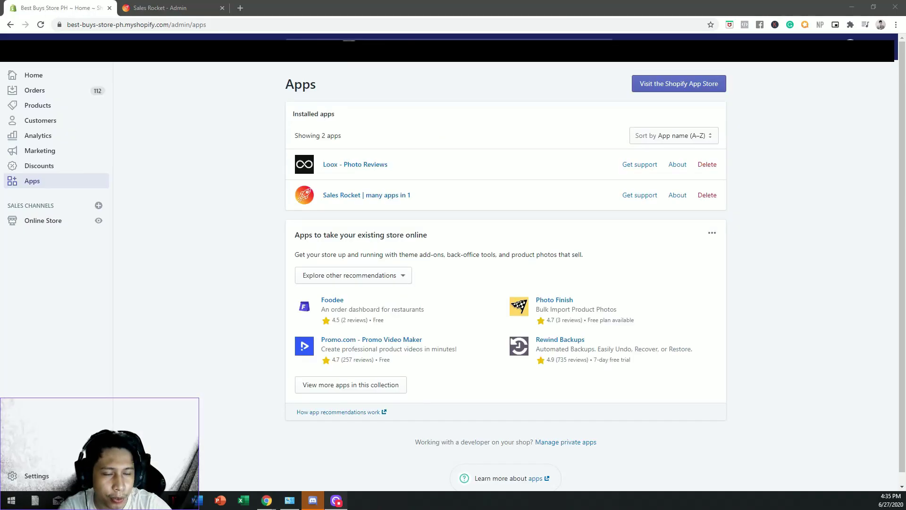
{"action": "left_click", "coordinate": [358, 165]}
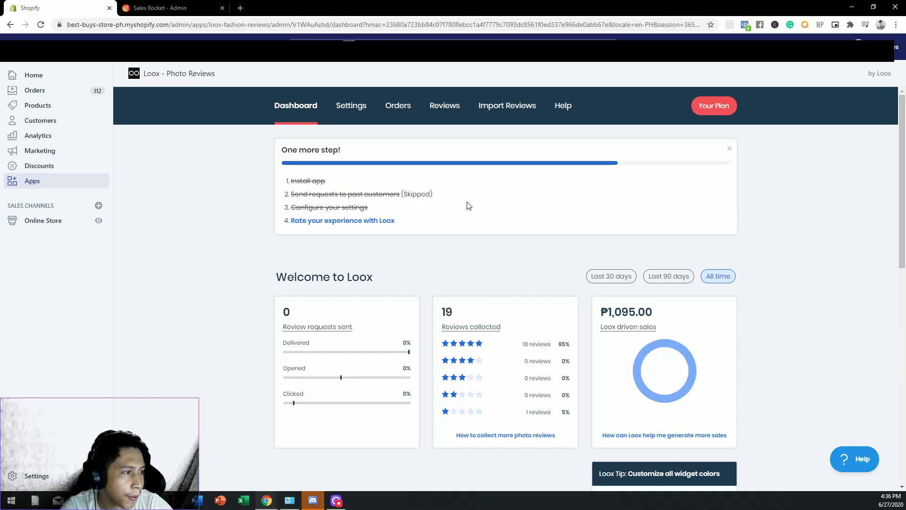
{"action": "scroll", "coordinate": [693, 220], "scroll_direction": "down", "scroll_amount": 2}
{"action": "scroll", "coordinate": [499, 226], "scroll_direction": "up", "scroll_amount": 2}
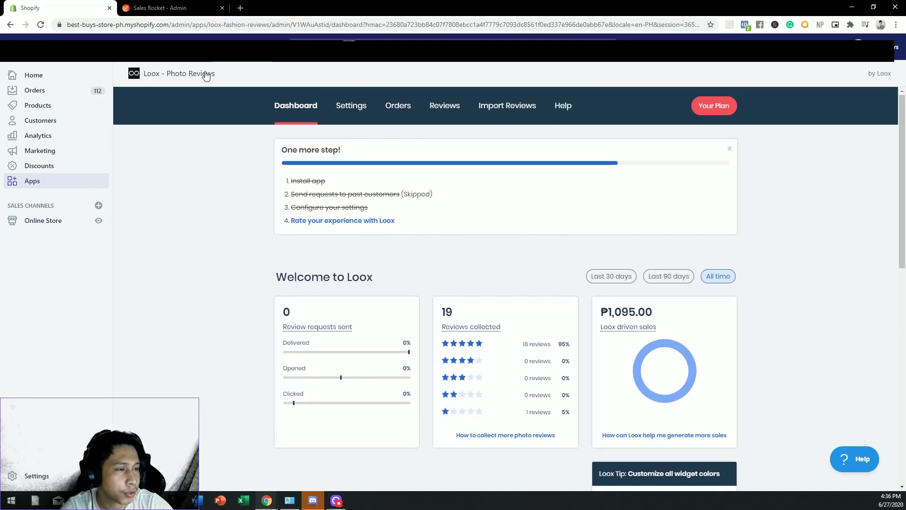
Open Loox's Import Reviews page and try to place the Import to Loox bookmarklet in the browser
{"action": "left_click", "coordinate": [516, 105]}
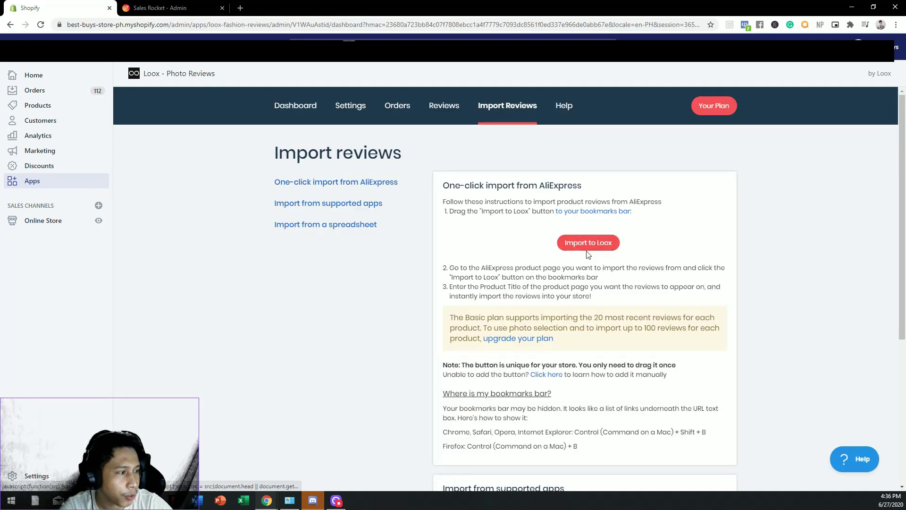
{"action": "left_click_drag", "start_coordinate": [575, 255], "coordinate": [283, 8]}
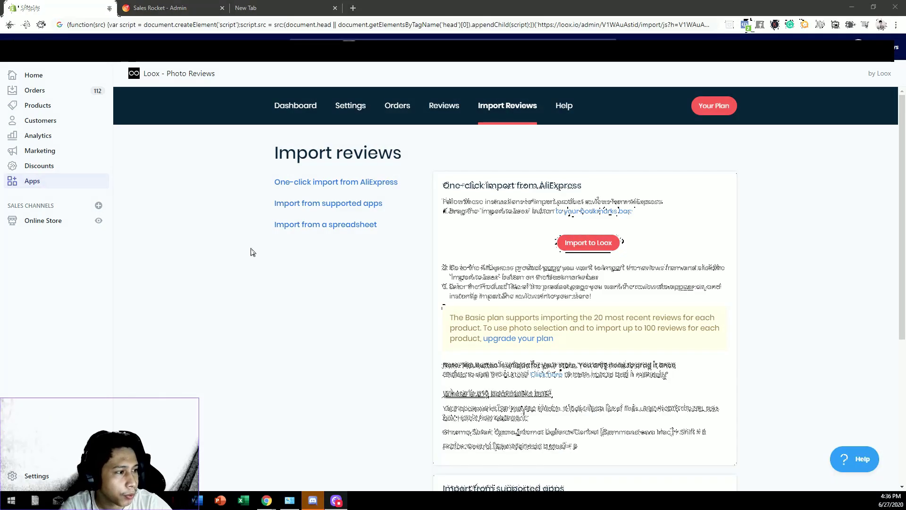
Examine Loox's options for importing reviews from AliExpress, supported apps and a spreadsheet
{"action": "scroll", "coordinate": [471, 175], "scroll_direction": "down", "scroll_amount": 1}
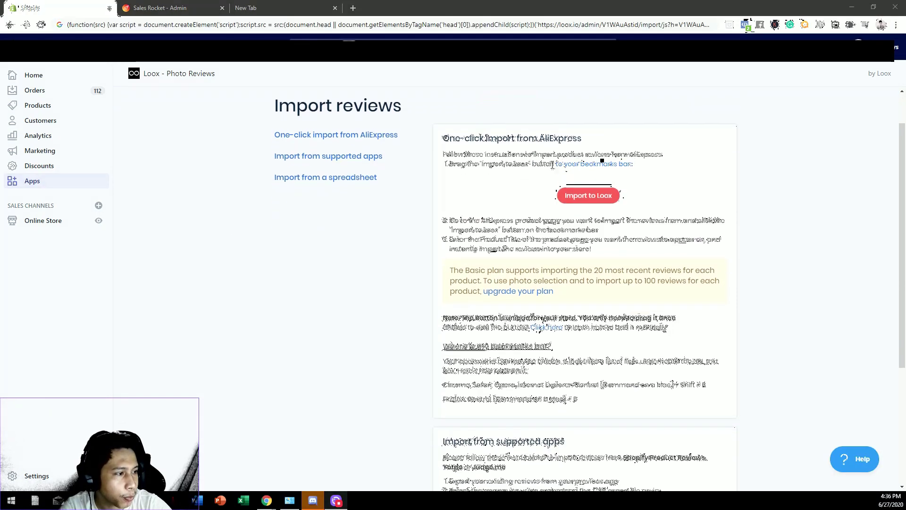
{"action": "scroll", "coordinate": [596, 263], "scroll_direction": "down", "scroll_amount": 3}
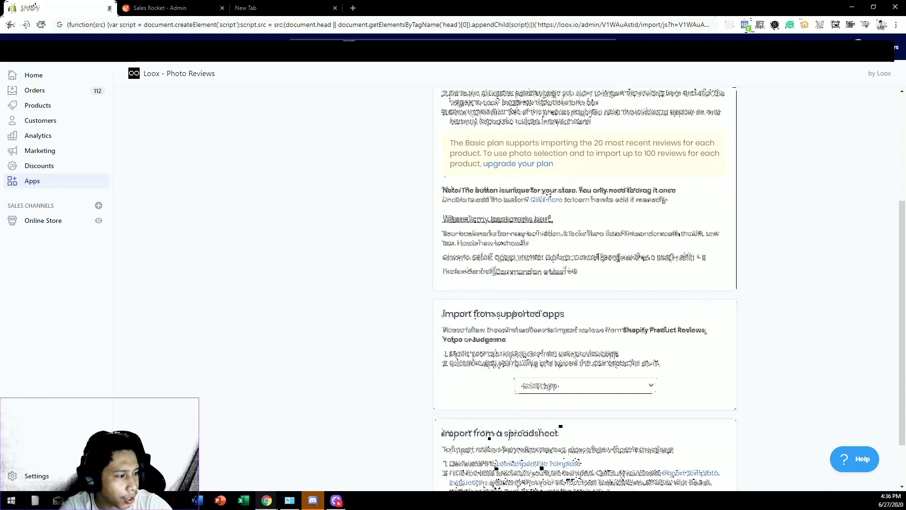
{"action": "scroll", "coordinate": [559, 262], "scroll_direction": "up", "scroll_amount": 4}
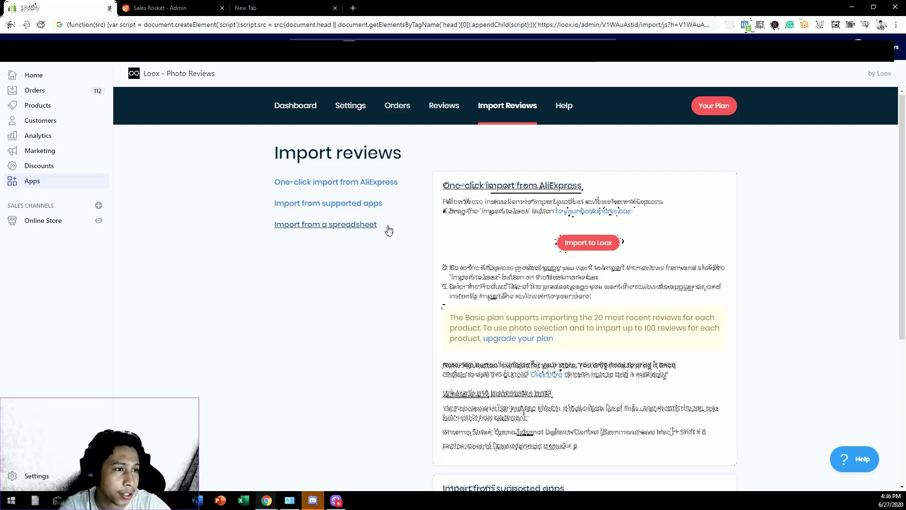
{"action": "scroll", "coordinate": [361, 243], "scroll_direction": "down", "scroll_amount": 3}
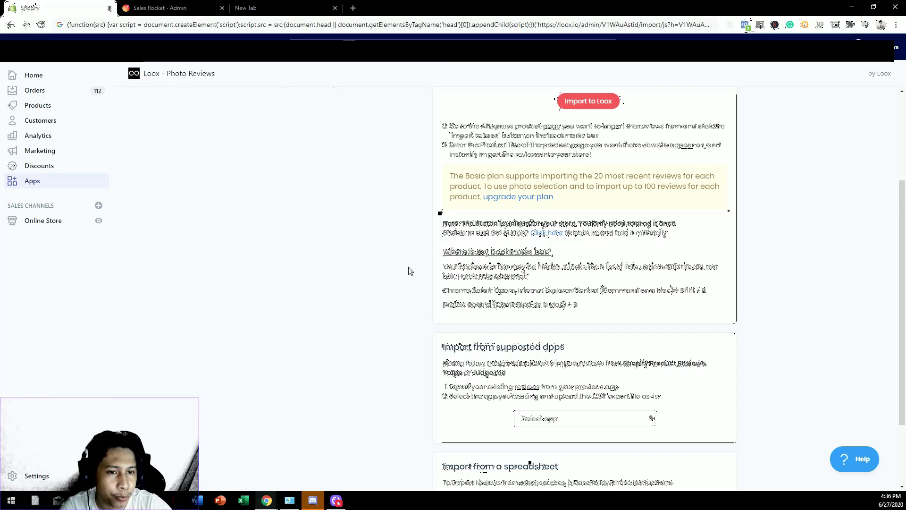
{"action": "scroll", "coordinate": [325, 246], "scroll_direction": "up", "scroll_amount": 3}
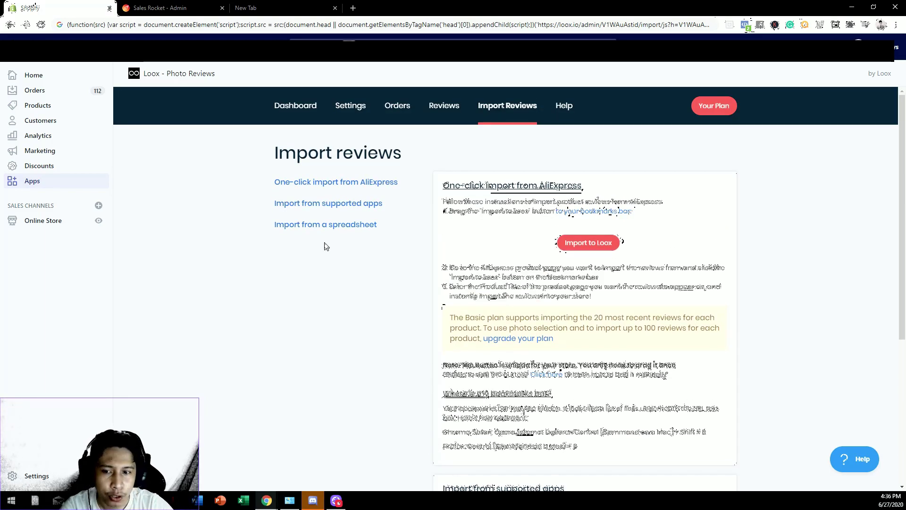